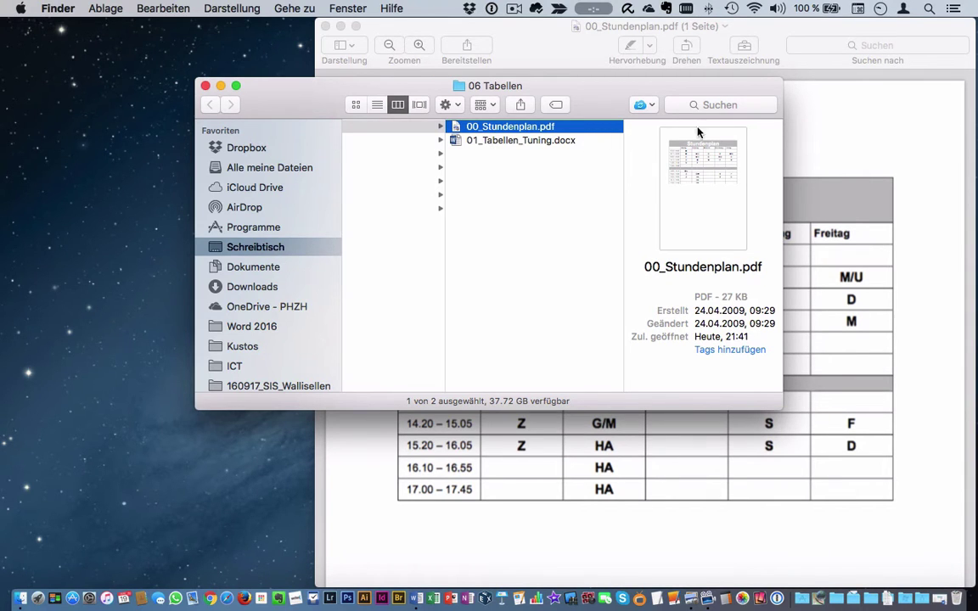
Bring the Stundenplan PDF forward in Preview, then launch Word's new-document template gallery
click(840, 123)
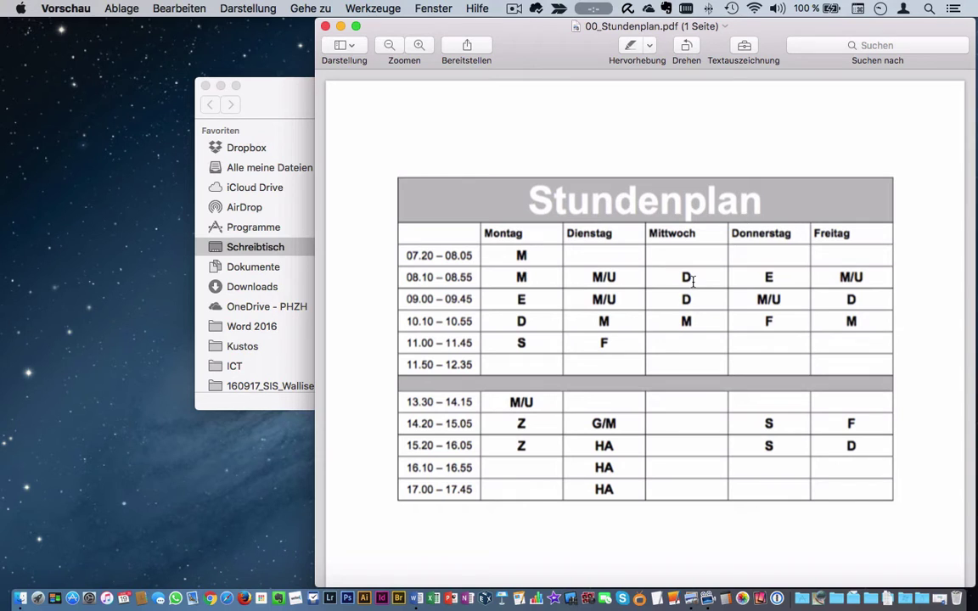
click(417, 599)
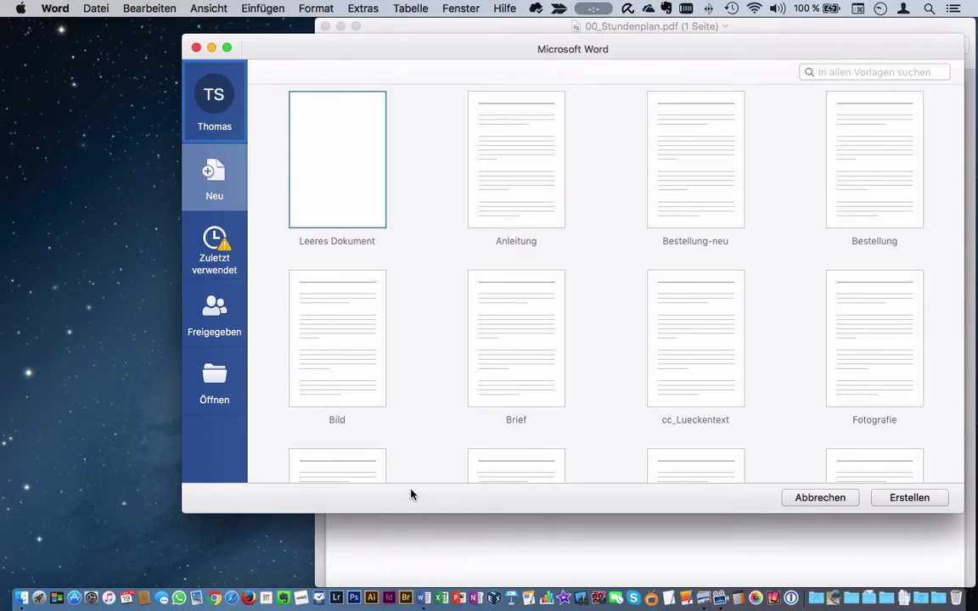
Create a blank document from Leeres Dokument and show the Einfügen > Tabelle options
double_click(355, 180)
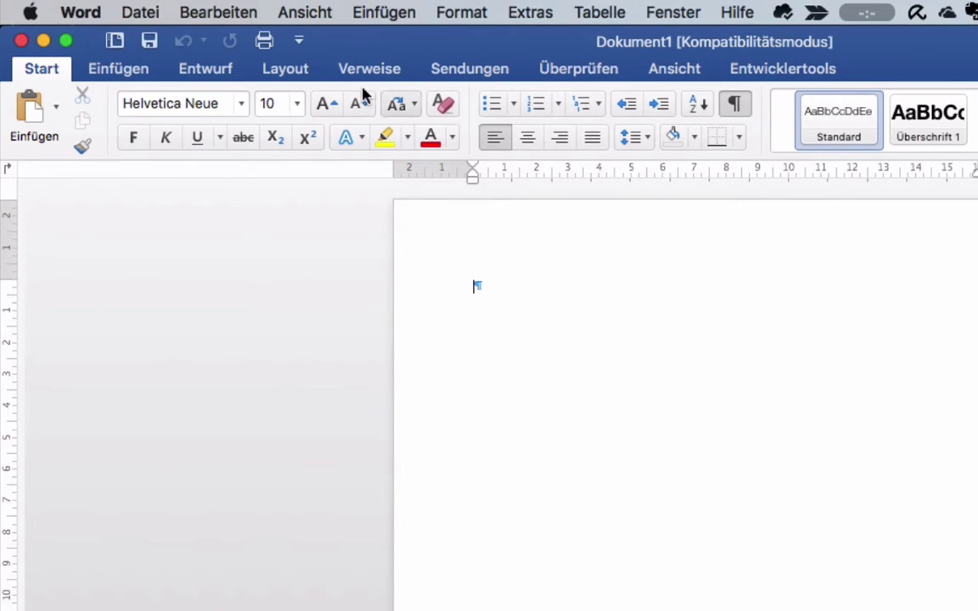
click(136, 75)
click(127, 104)
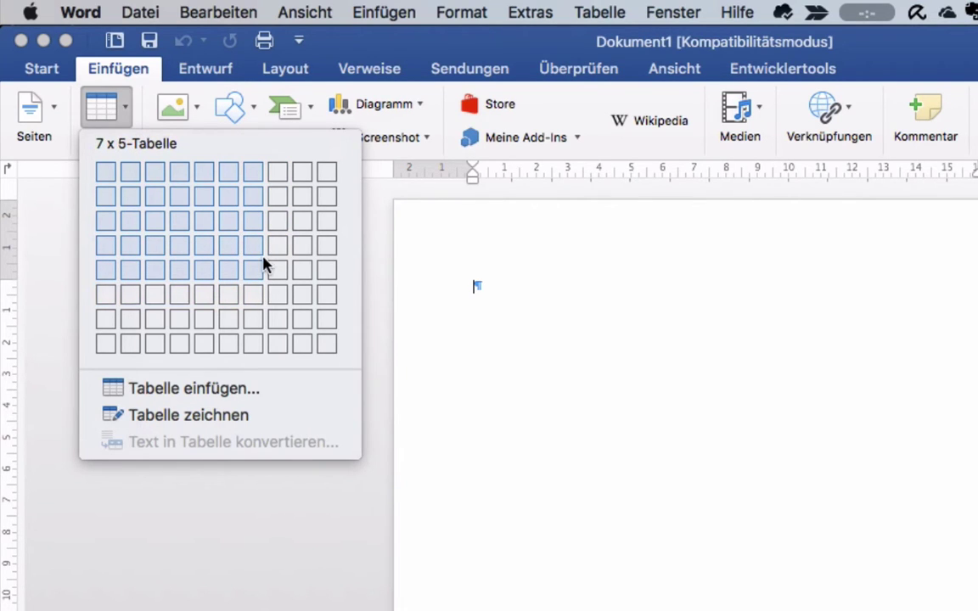
Insert a table of 6 columns and 13 rows via Tabelle einfügen
click(202, 391)
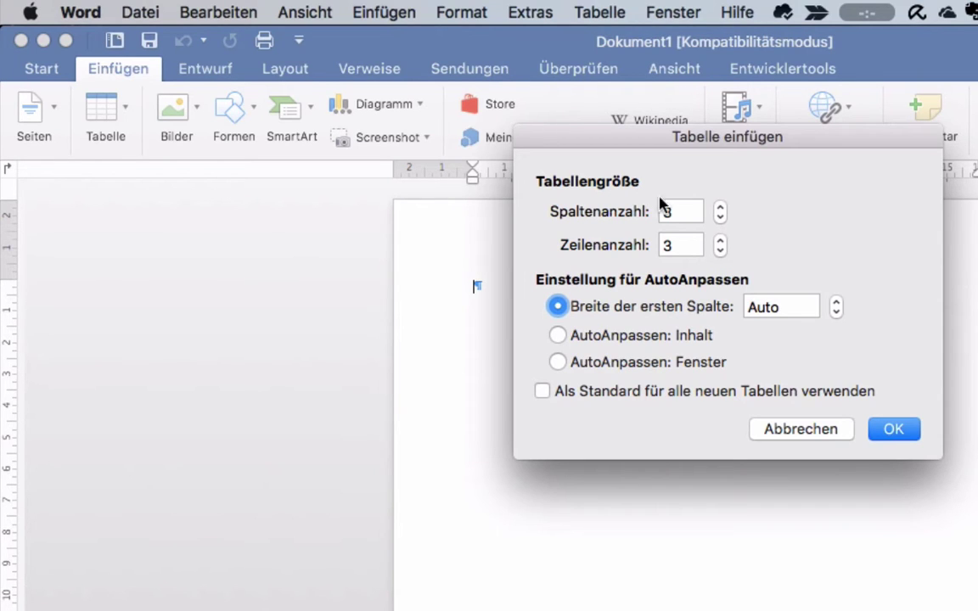
double_click(680, 212)
text(6)
key(Tab)
text(1)
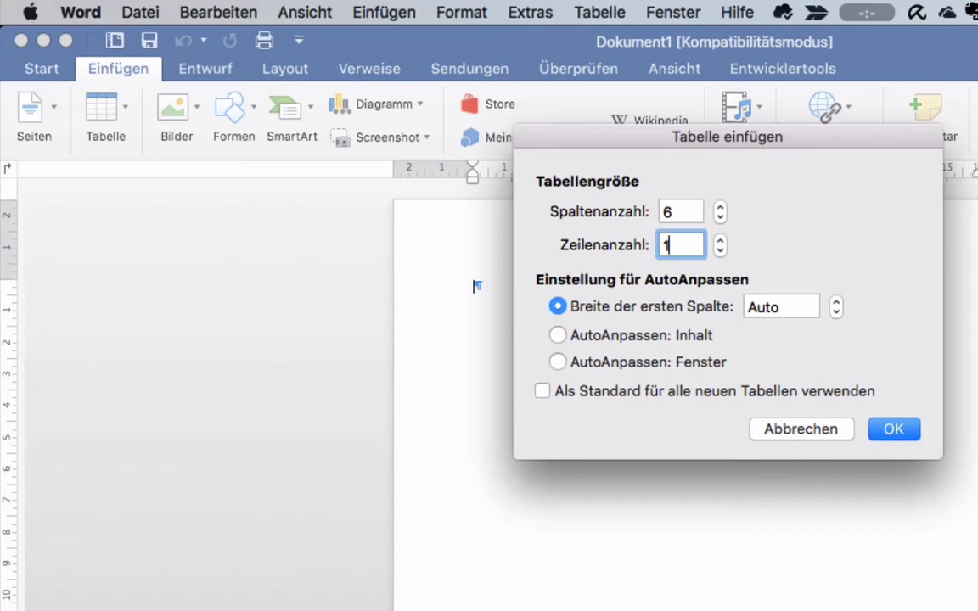
text(3)
click(883, 432)
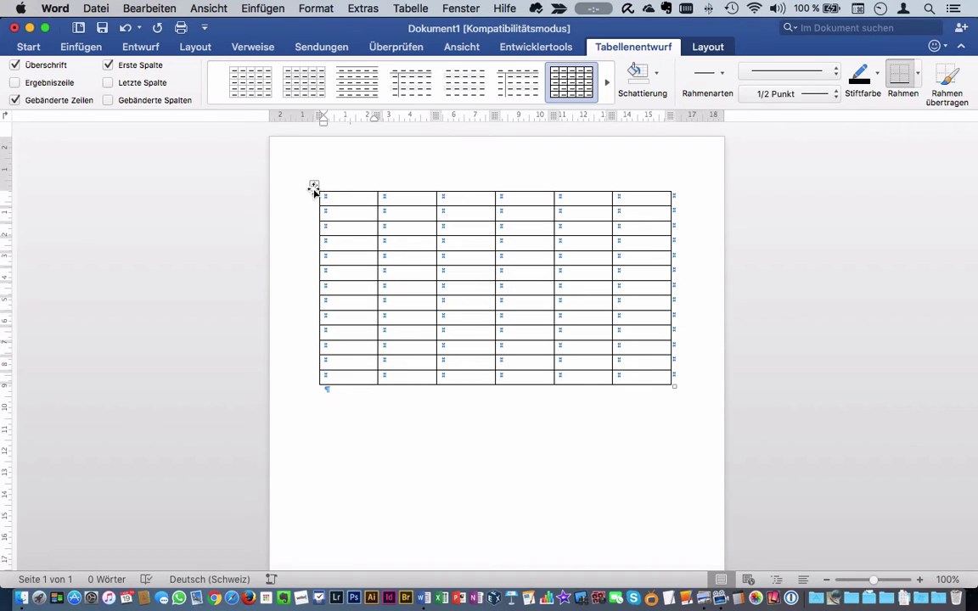
Select the whole table and centre-align every cell from the table Layout tab
click(313, 185)
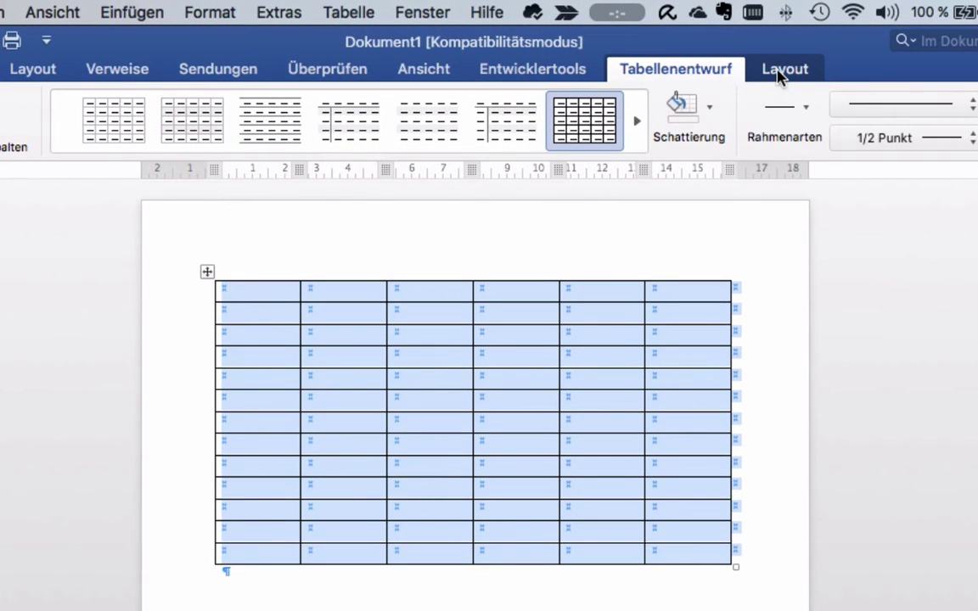
click(779, 75)
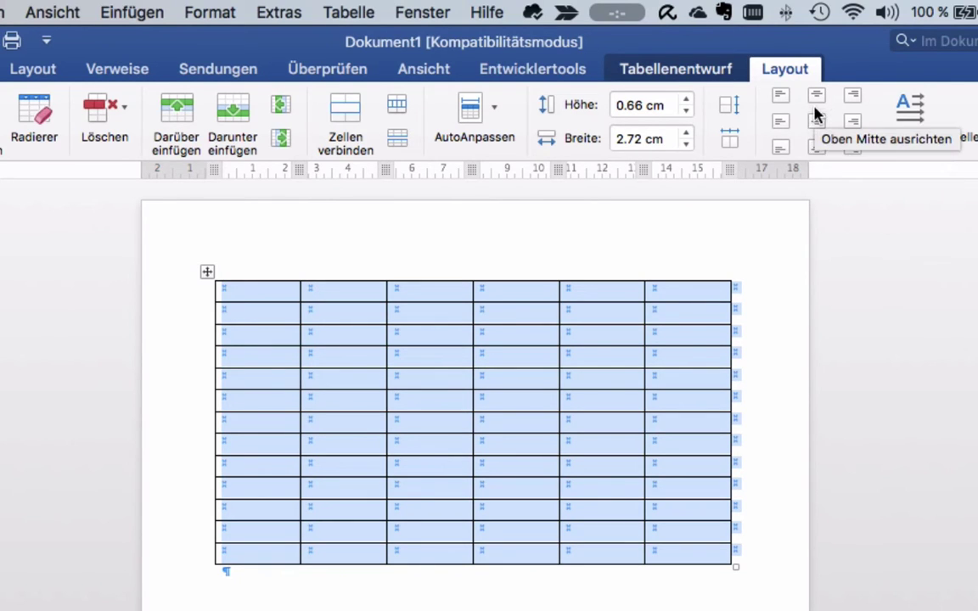
click(816, 123)
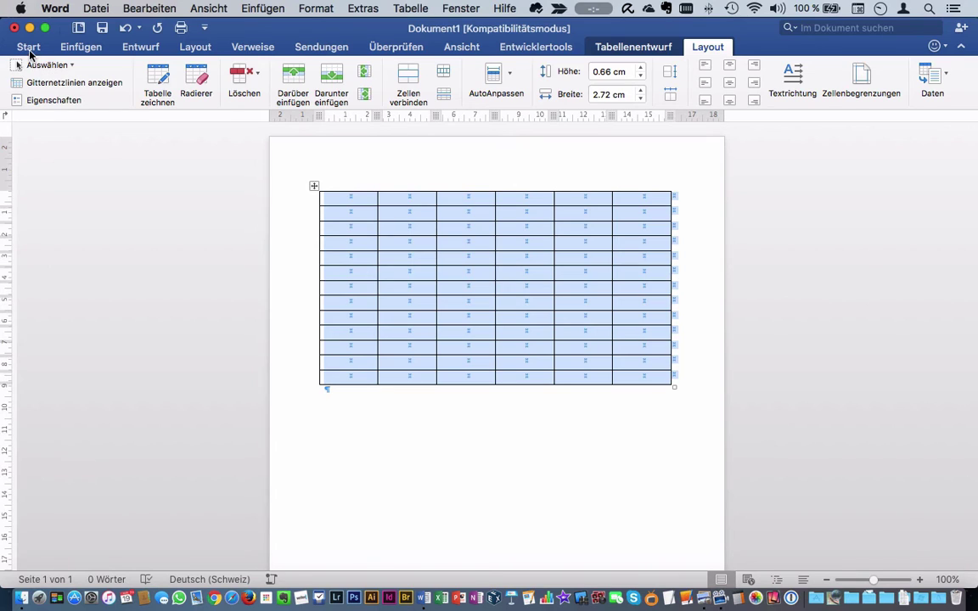
Apply the Arial Standard font to the entire table from the Start tab
click(28, 49)
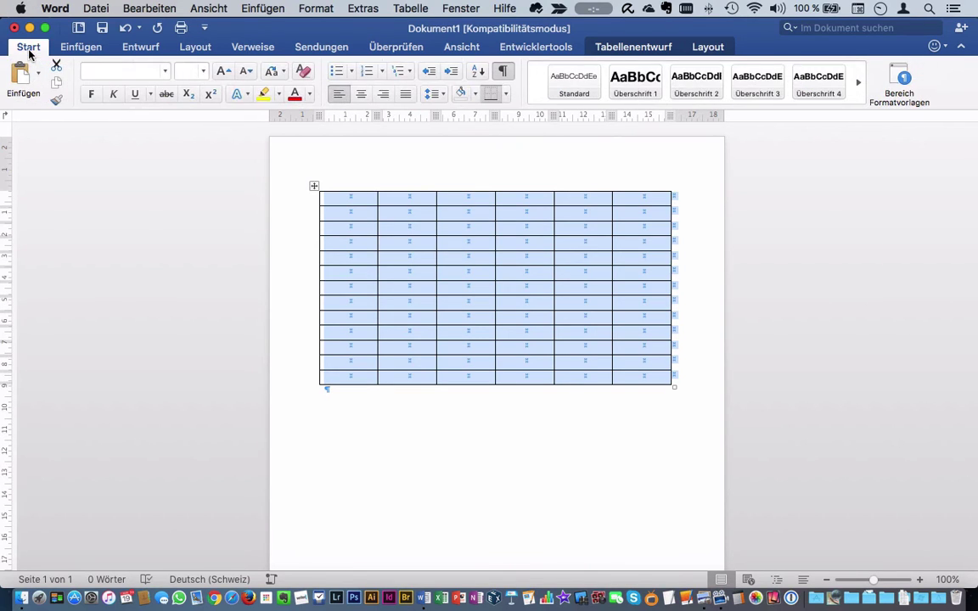
click(205, 72)
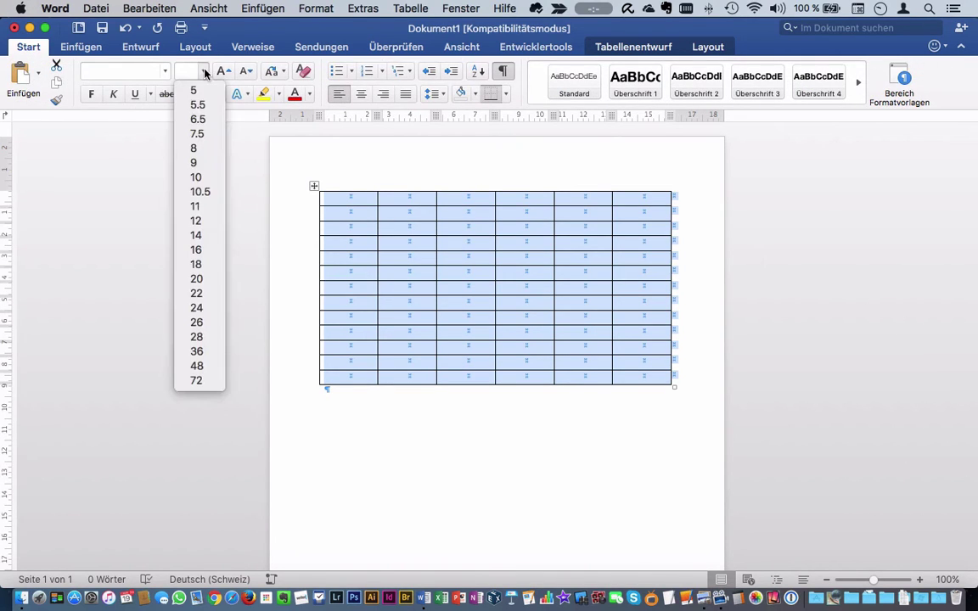
click(192, 176)
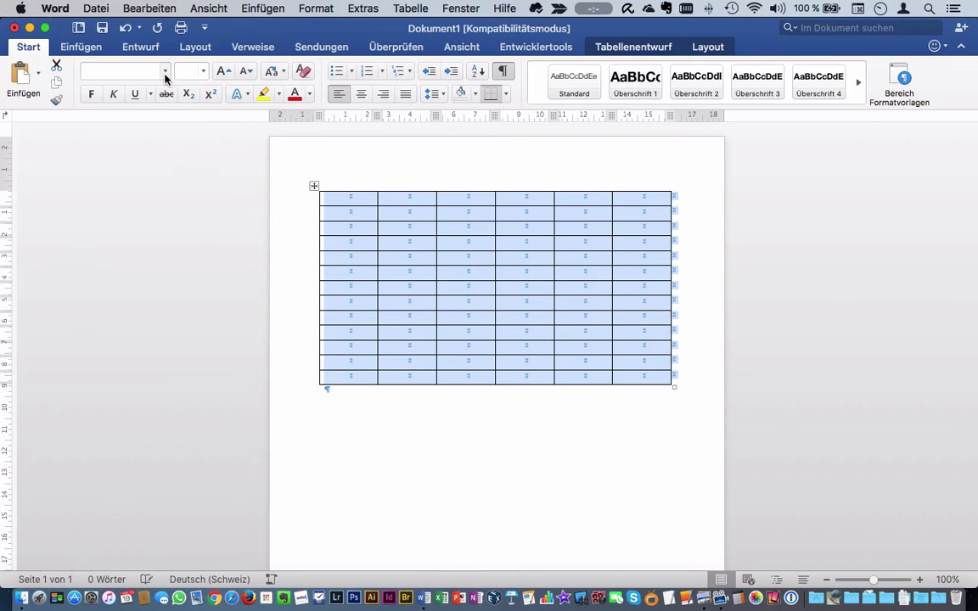
click(165, 74)
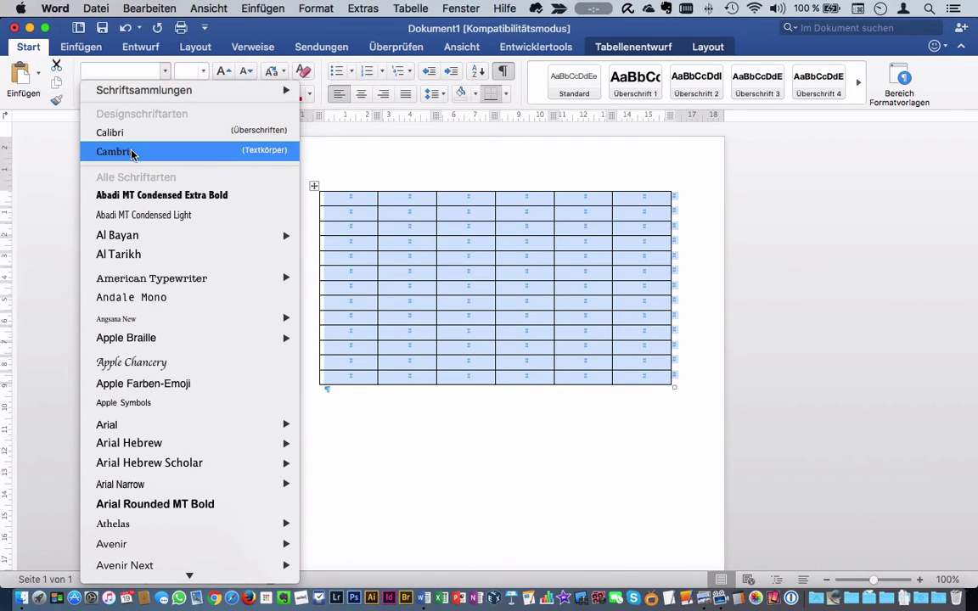
mouse_move(125, 425)
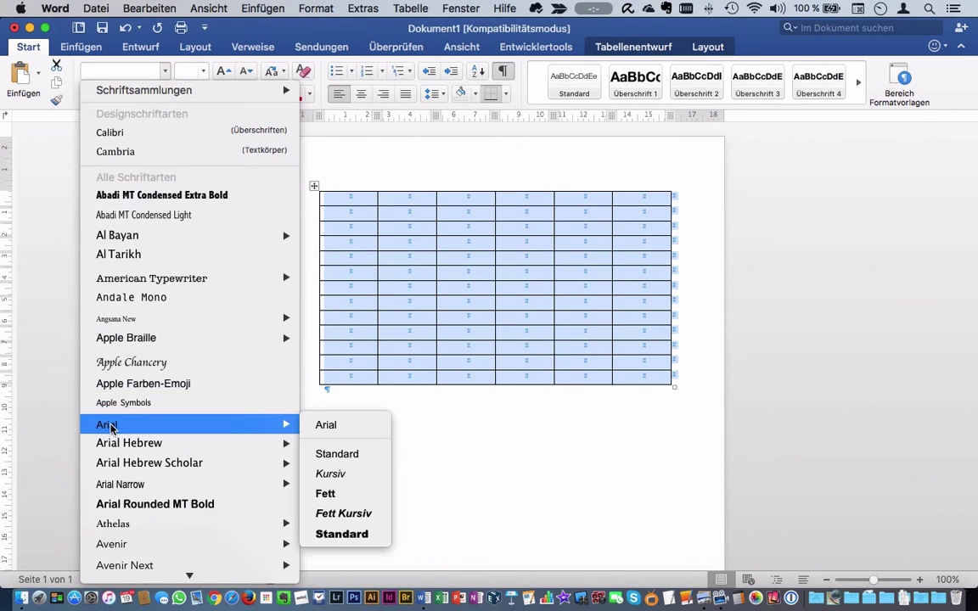
click(325, 425)
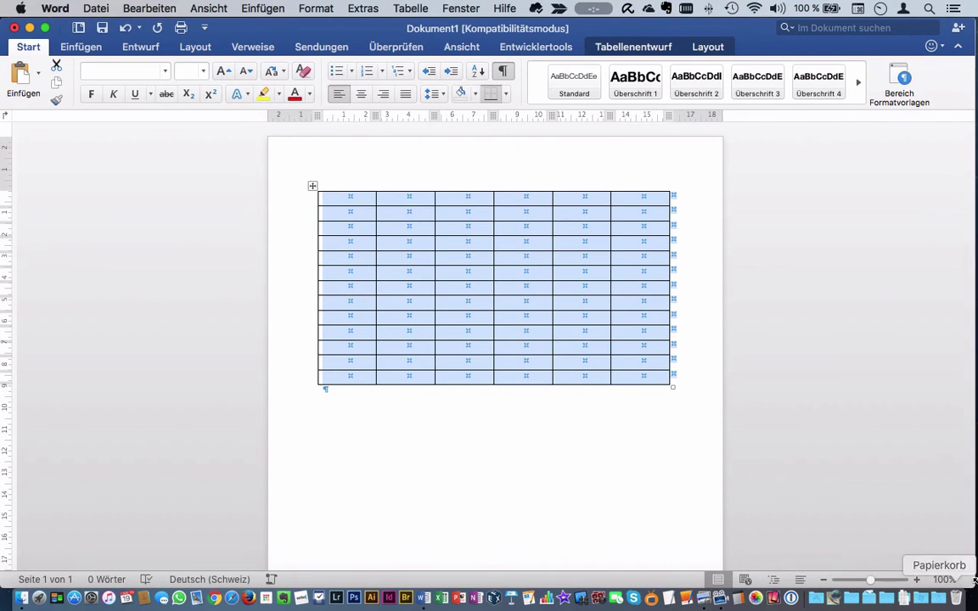
Resize the Word and Preview windows so the table and Stundenplan PDF sit side by side
drag(959, 585, 540, 575)
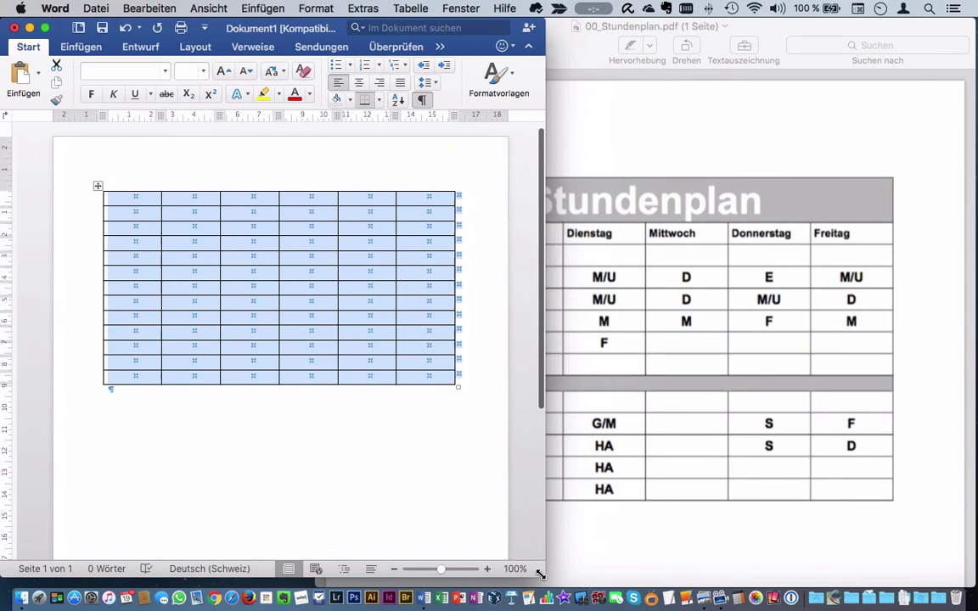
click(684, 531)
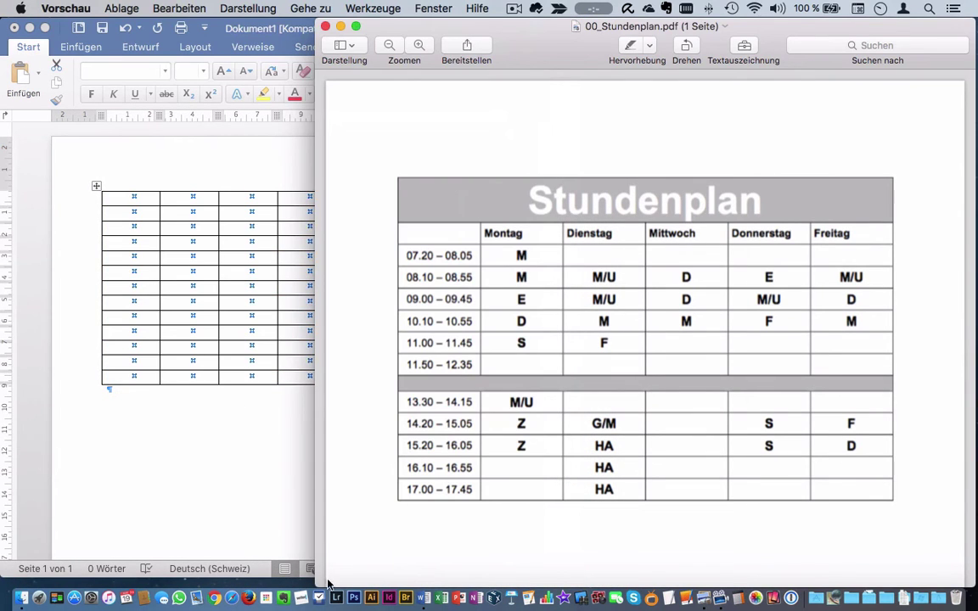
mouse_move(318, 584)
mouse_down()
mouse_move(464, 567)
mouse_move(556, 584)
mouse_up()
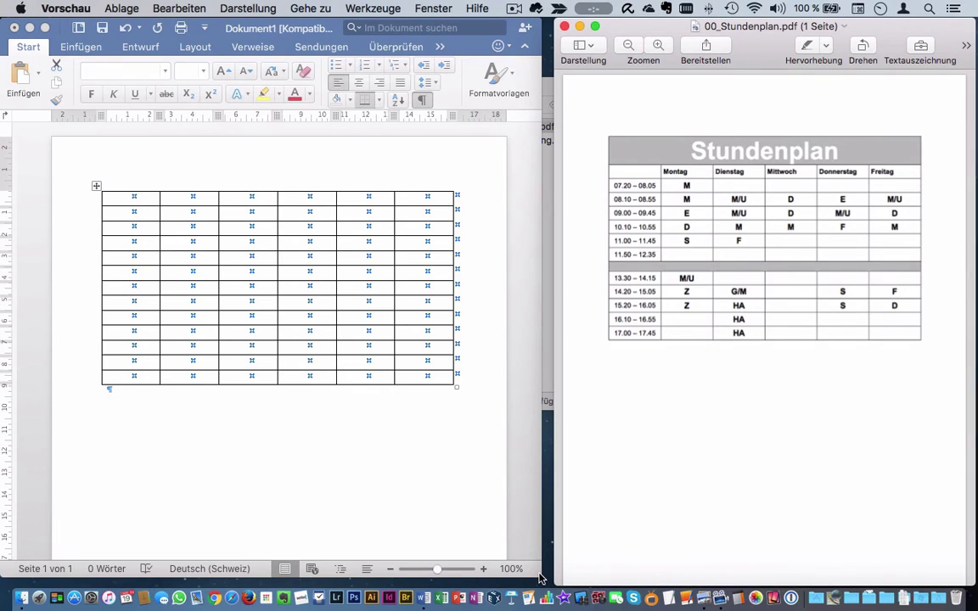
drag(541, 578, 554, 585)
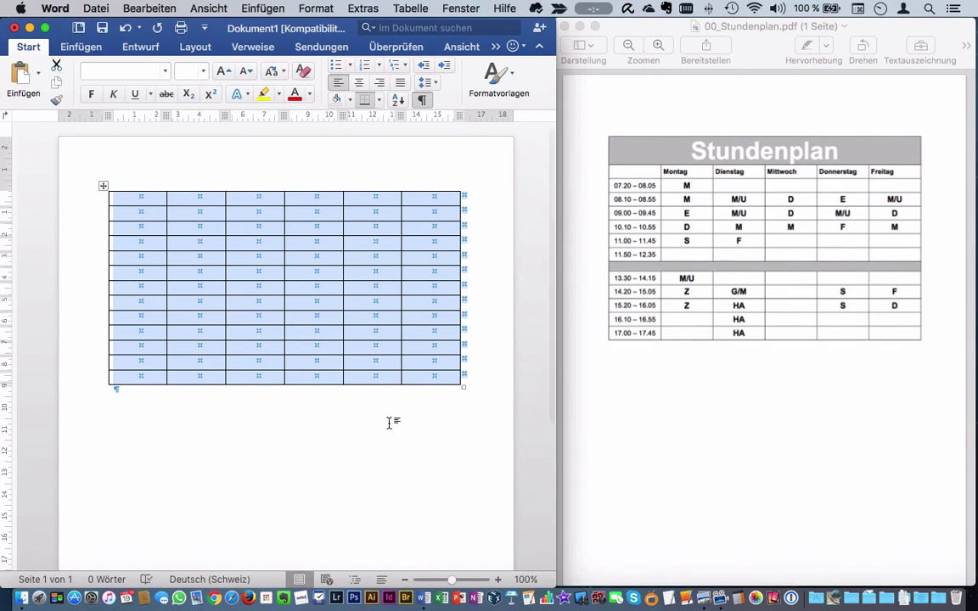
Fill row 2 with the weekday headers Montag, Dienstag, Mittwoch, Donnerstag, Freitag
click(132, 215)
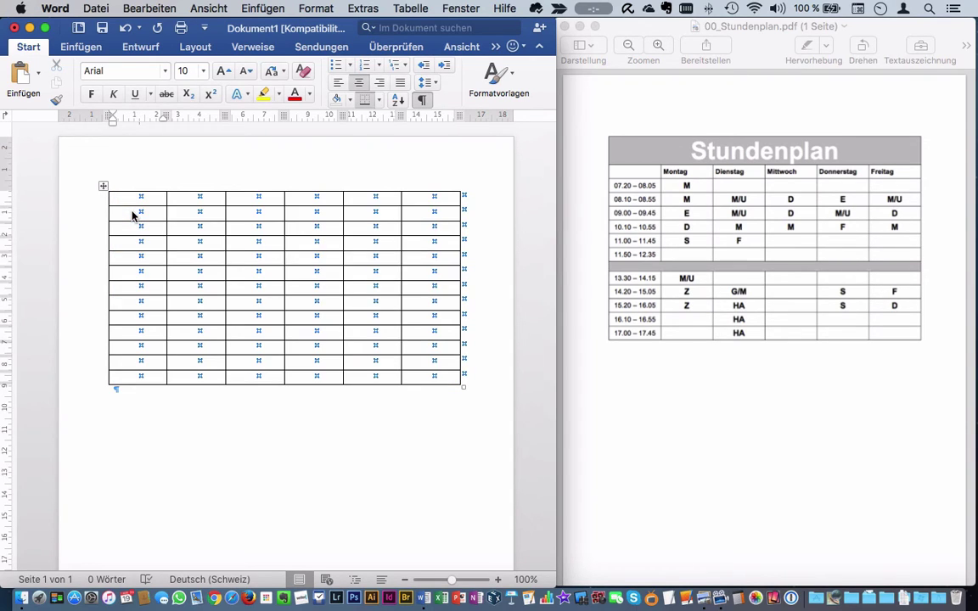
key(Tab)
text(Montag	Dienstag	Mittwoch	Donnerstag	Freitag)
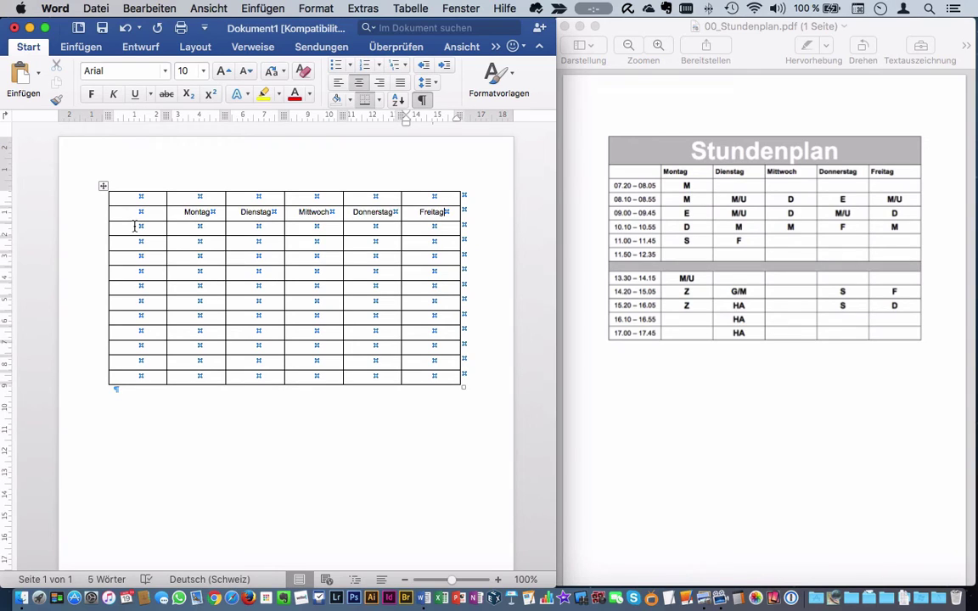
click(134, 226)
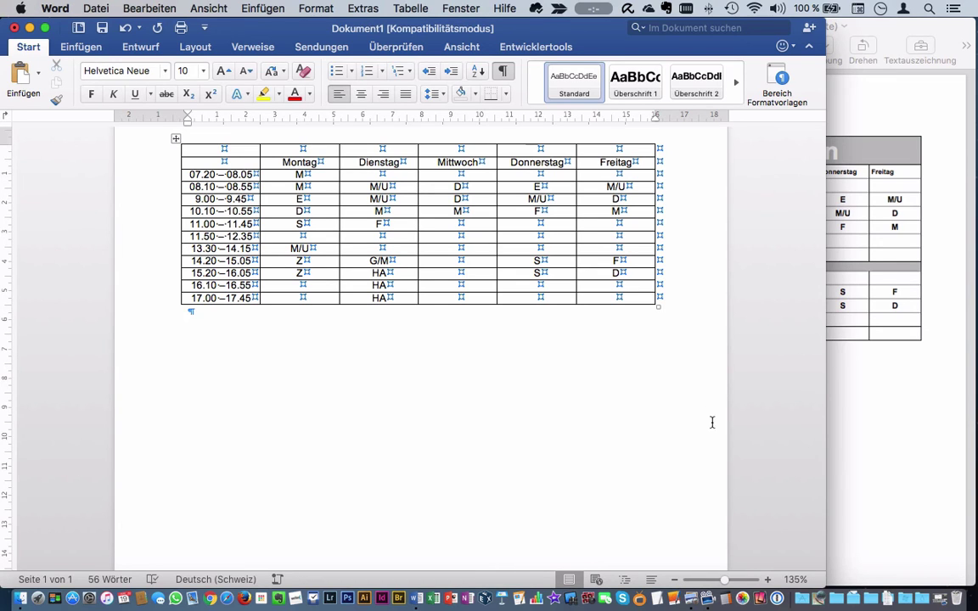
Widen Word and insert an empty midday-break row above the 13.30–14.15 slot
mouse_move(824, 543)
mouse_down()
mouse_move(885, 597)
mouse_move(901, 597)
mouse_up()
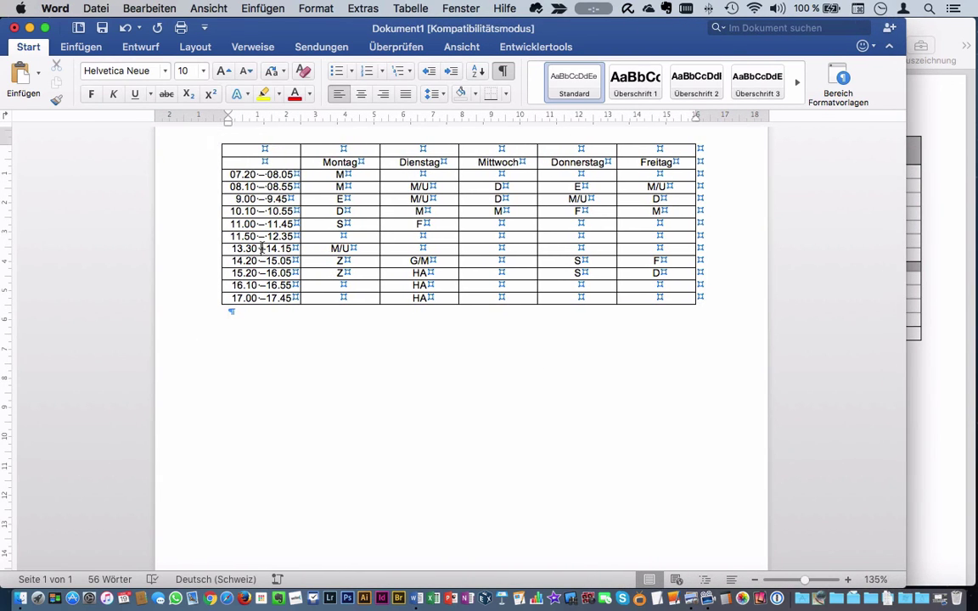
click(232, 249)
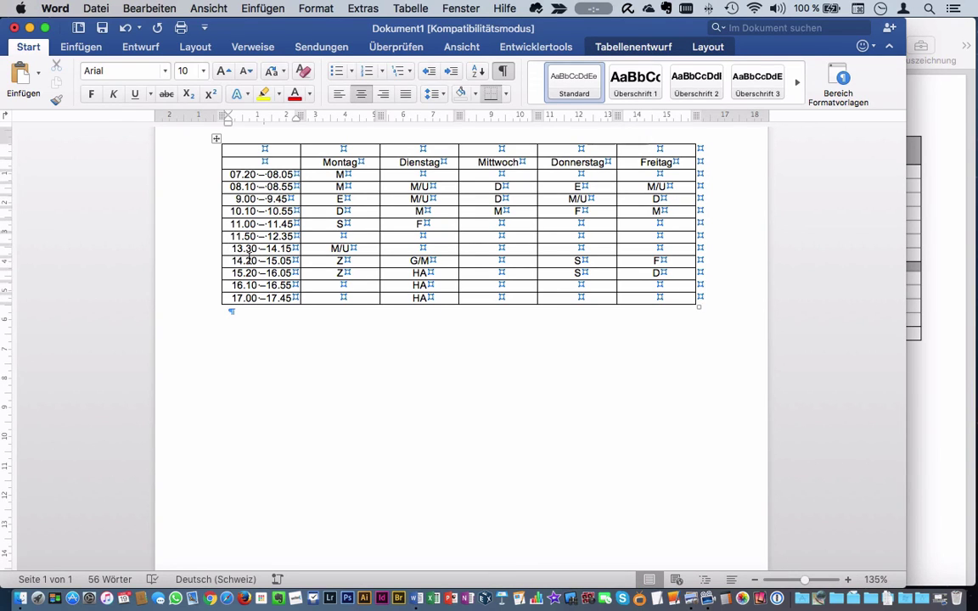
click(711, 49)
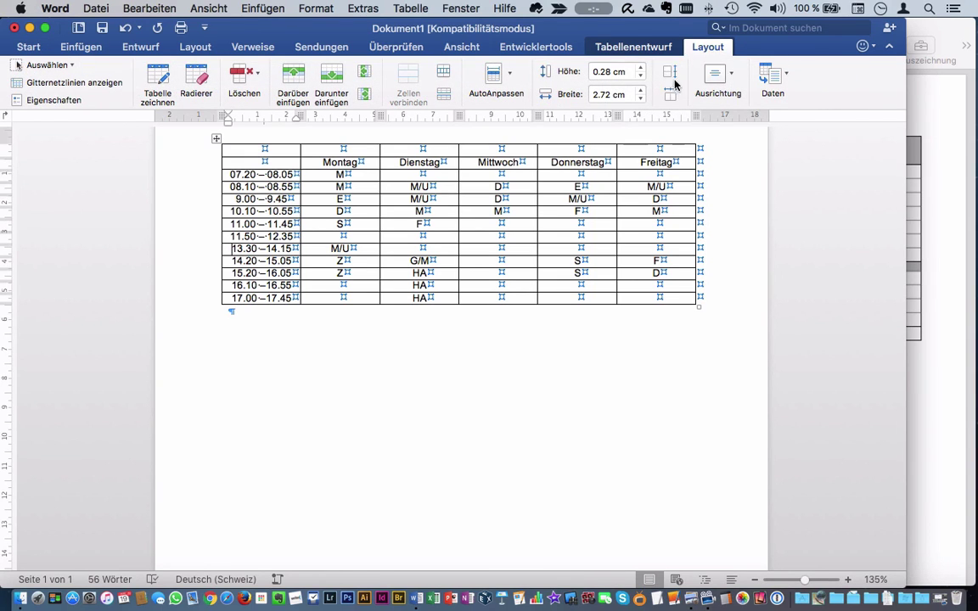
click(300, 83)
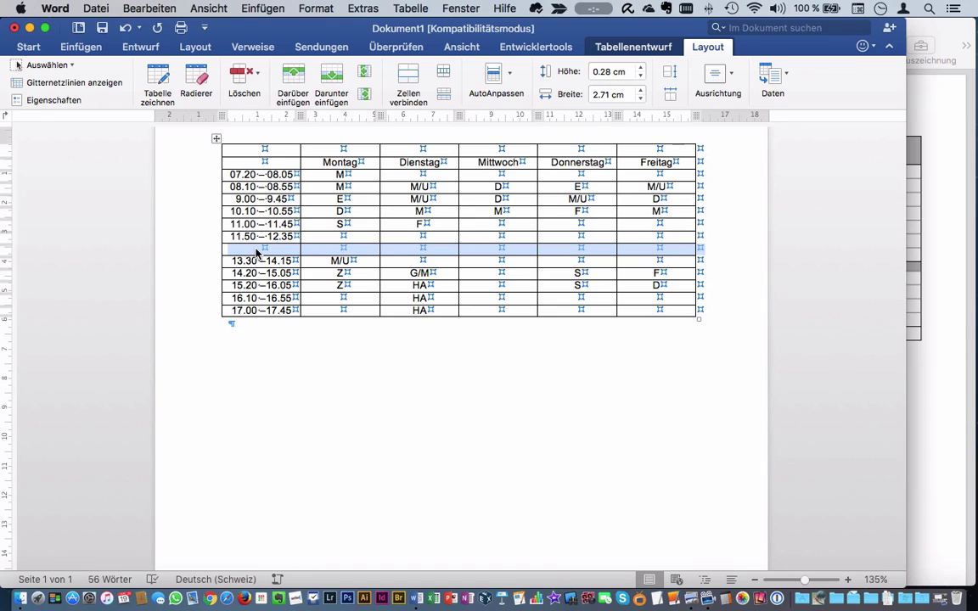
right_click(256, 252)
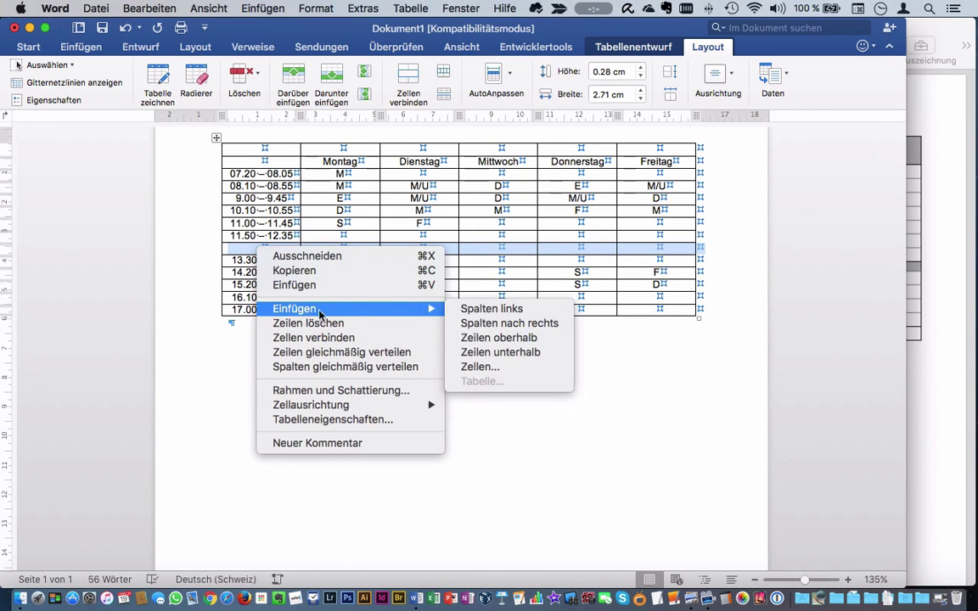
click(212, 252)
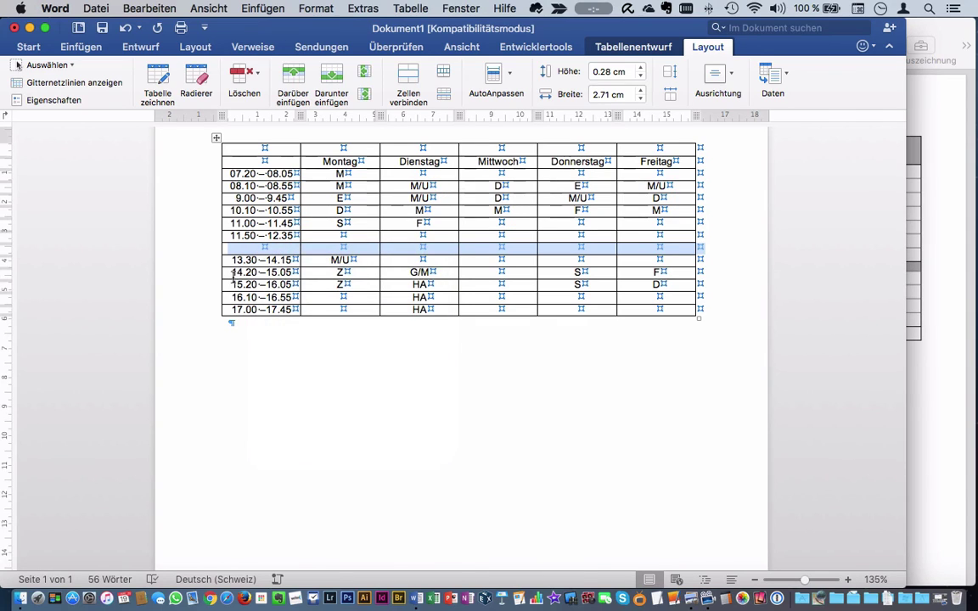